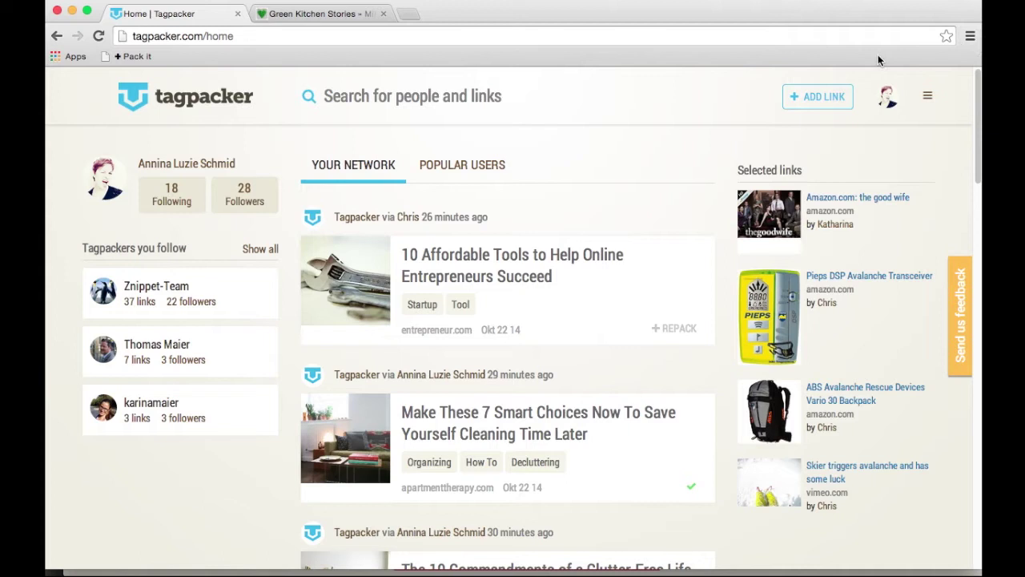
- Show Chrome's bookmarks bar and reveal the Bookmarklet entry in Tagpacker's options list
{"action": "left_click", "coordinate": [970, 37]}
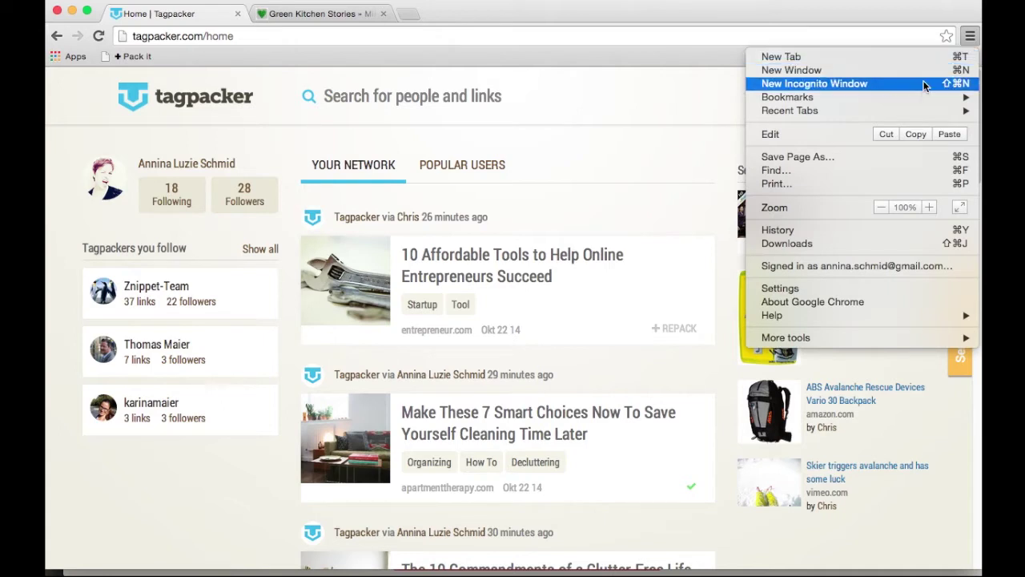
{"action": "mouse_move", "coordinate": [919, 97]}
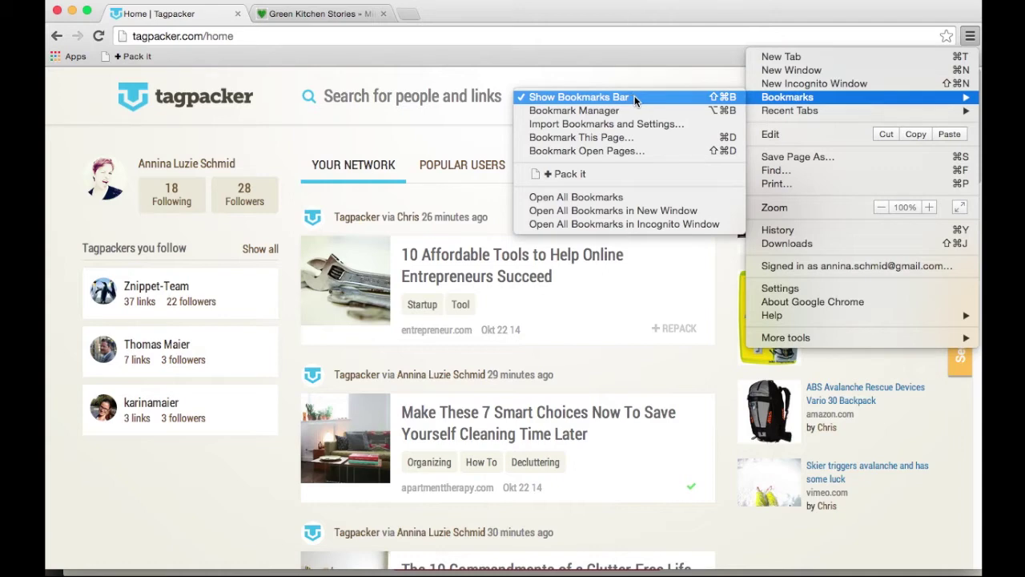
{"action": "left_click", "coordinate": [403, 83]}
{"action": "left_click", "coordinate": [928, 96]}
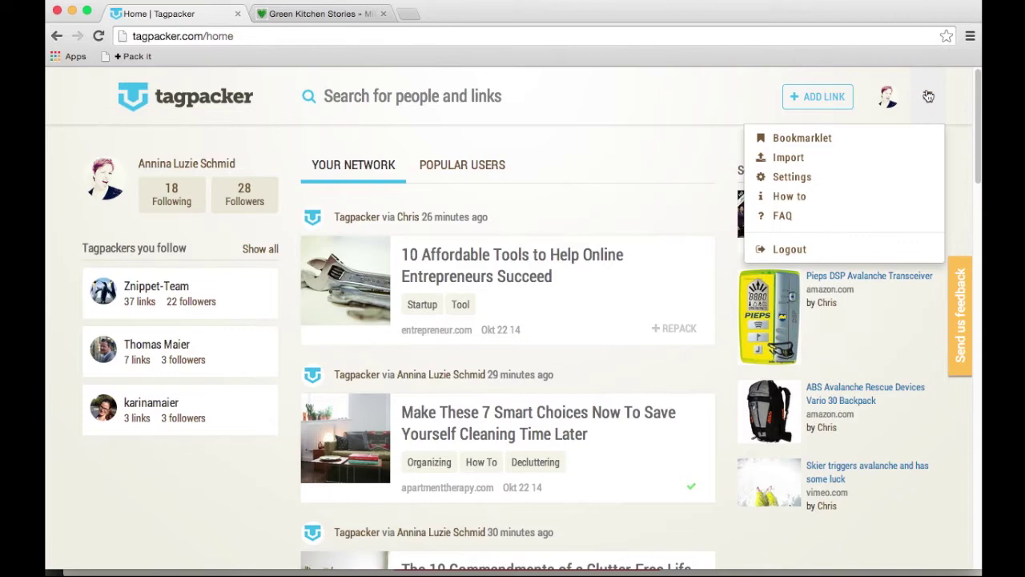
- Pack the recipe page with Pack it and strip 'Green Kitchen Stories » ' from the title
{"action": "left_click", "coordinate": [819, 138]}
{"action": "left_click", "coordinate": [317, 14]}
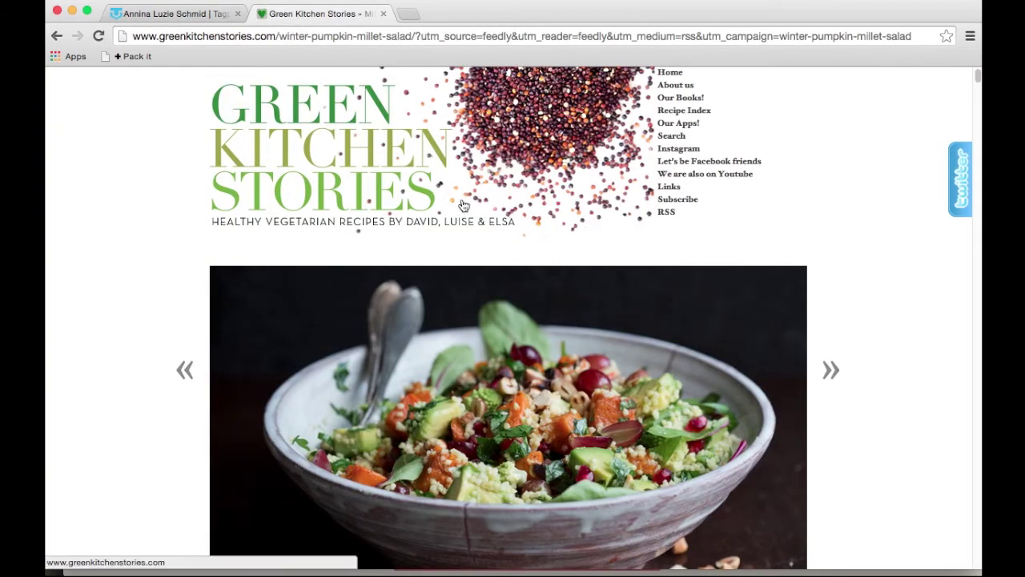
{"action": "scroll", "coordinate": [463, 206], "scroll_direction": "down", "scroll_amount": 1}
{"action": "scroll", "coordinate": [462, 204], "scroll_direction": "up", "scroll_amount": 1}
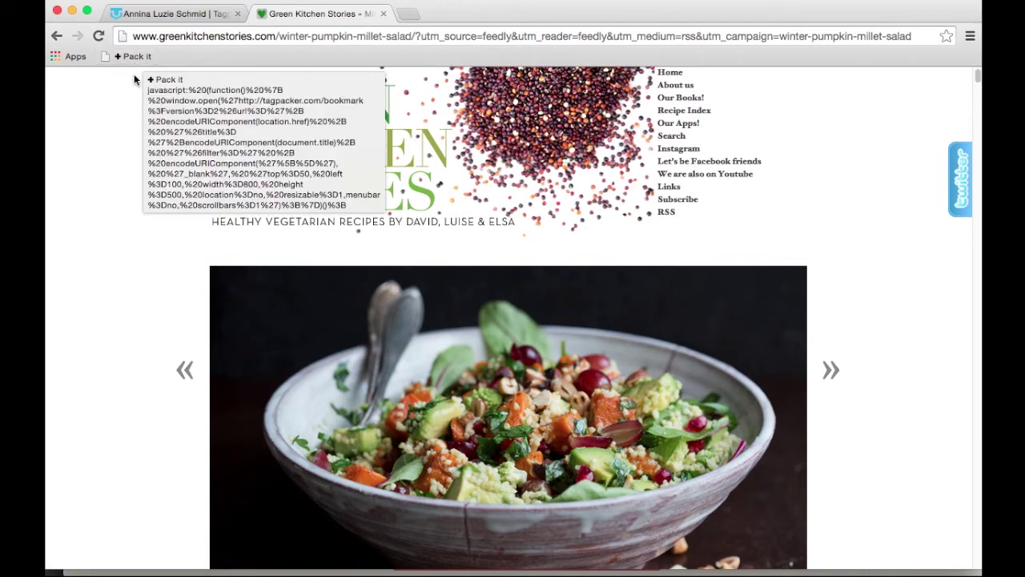
{"action": "left_click", "coordinate": [124, 56]}
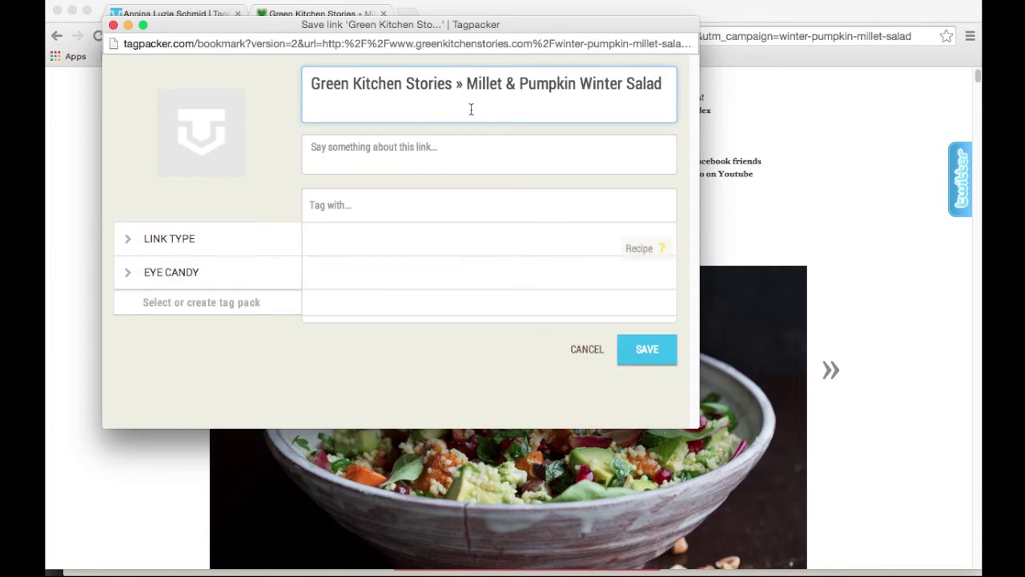
{"action": "left_click", "coordinate": [466, 83]}
{"action": "left_click_drag", "start_coordinate": [467, 83], "coordinate": [204, 86]}
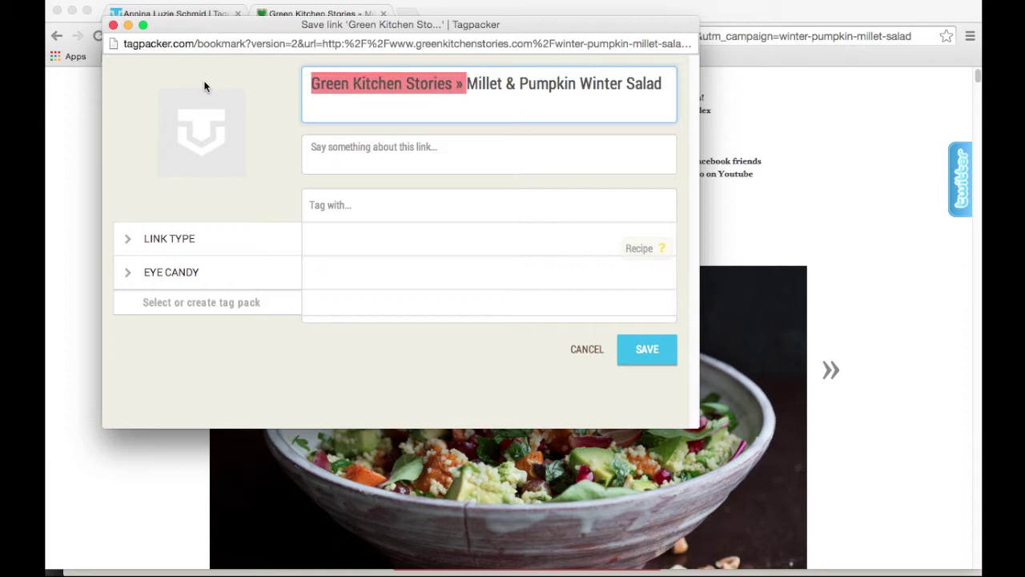
{"action": "key", "text": "BackSpace"}
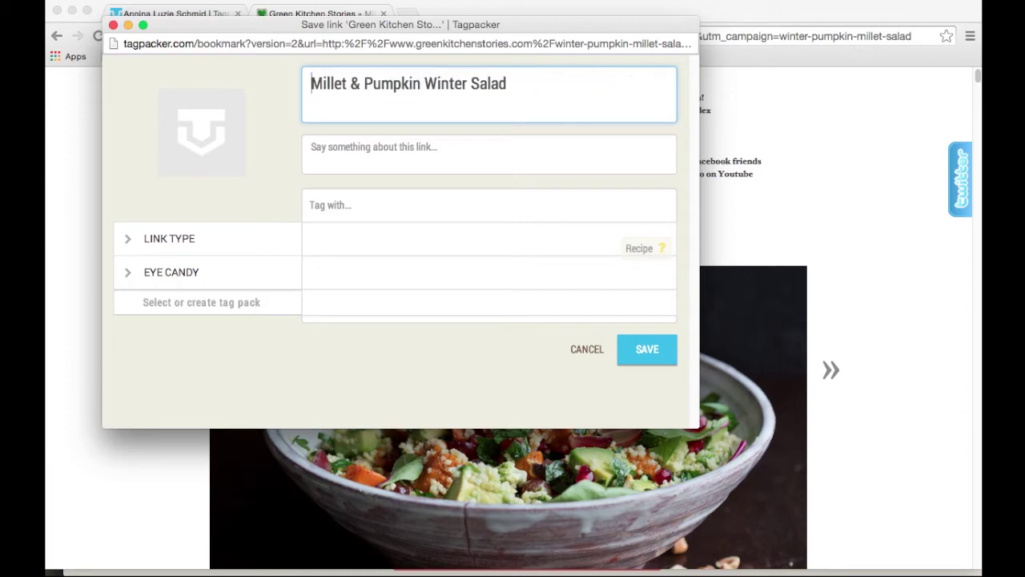
- Tag the link Recipe, Salad and Pumpkin
{"action": "left_click", "coordinate": [640, 250]}
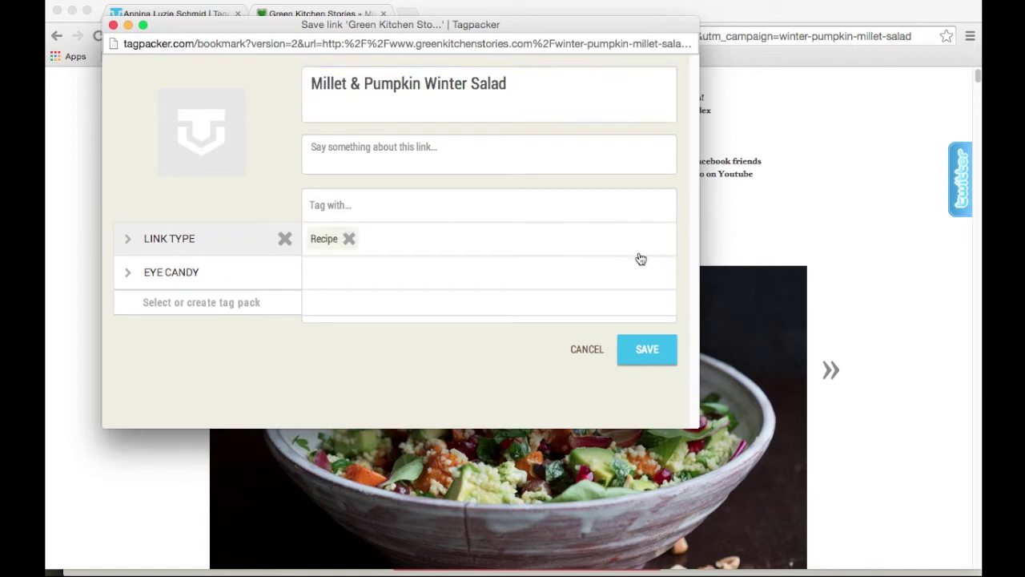
{"action": "left_click", "coordinate": [422, 205]}
{"action": "type", "text": "Sala"}
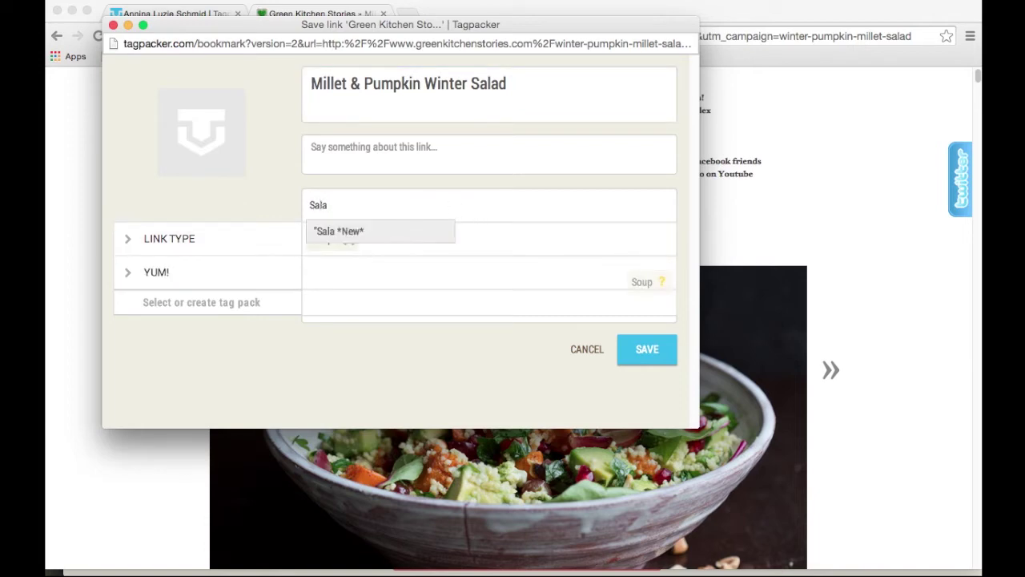
{"action": "type", "text": "d"}
{"action": "key", "text": "Return"}
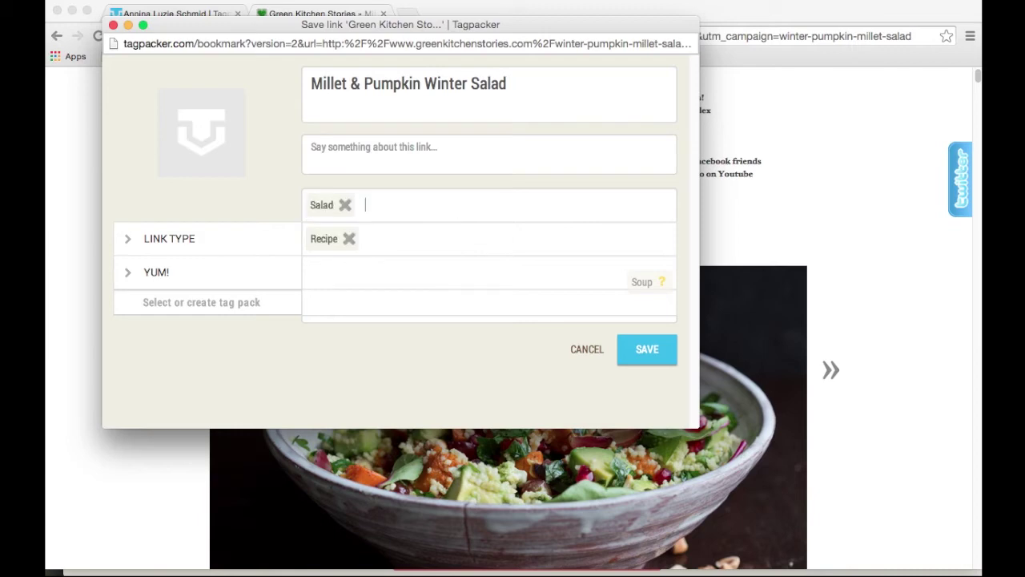
{"action": "type", "text": "Pum"}
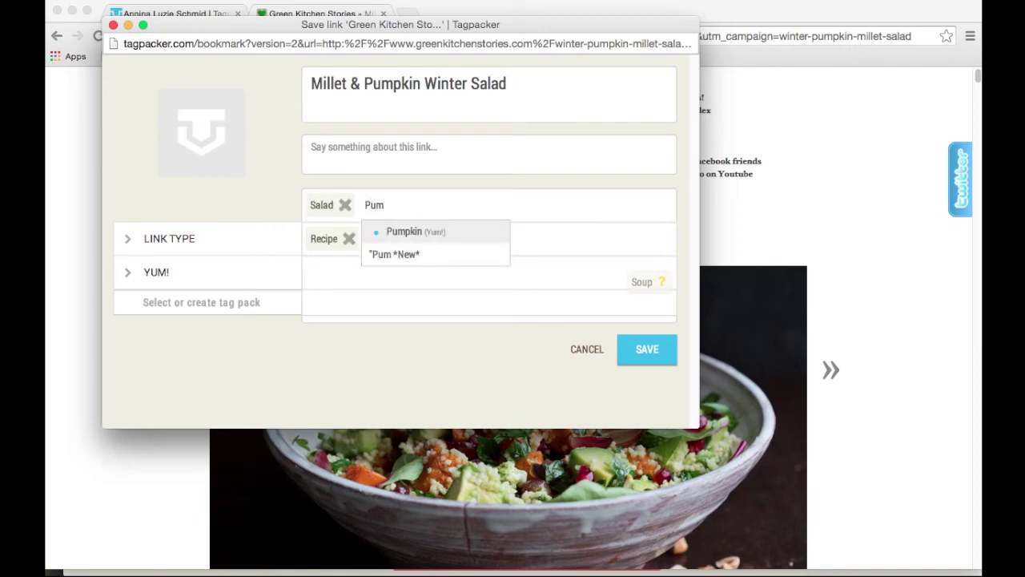
{"action": "key", "text": "Return"}
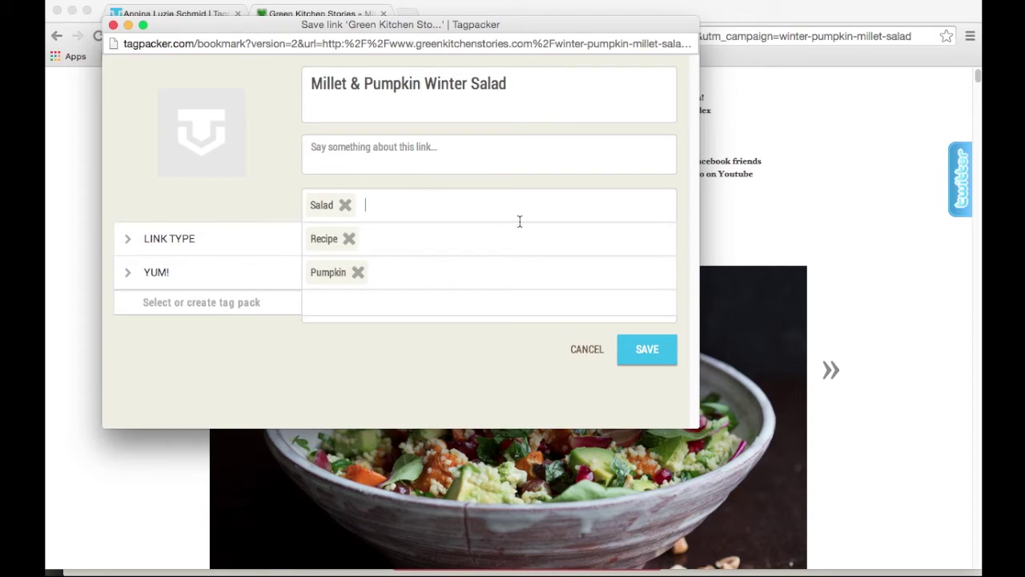
- Save the tagged link, return to the Tagpacker profile and search 'cuc' for suggestions
{"action": "left_click", "coordinate": [638, 350]}
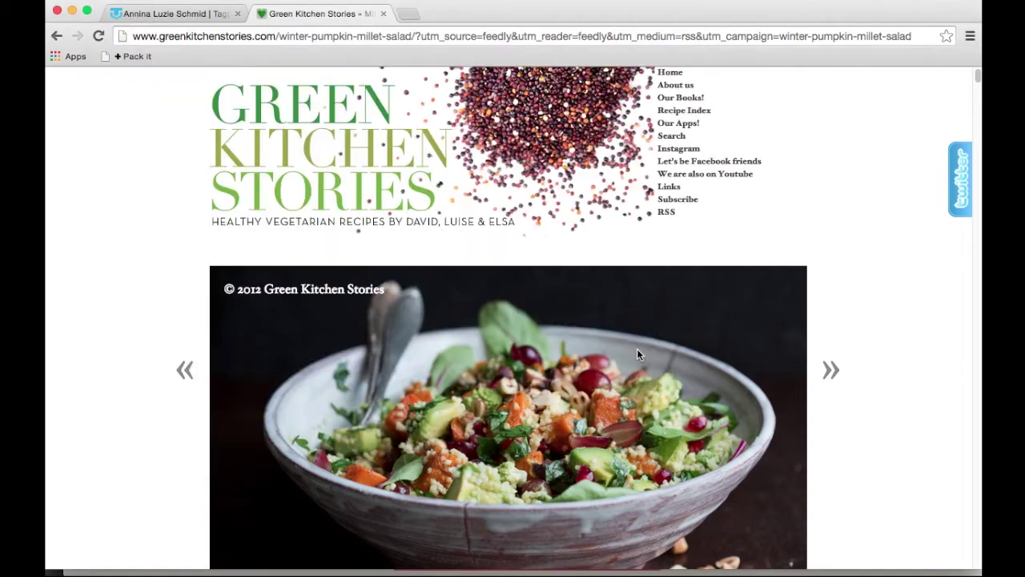
{"action": "left_click", "coordinate": [186, 14]}
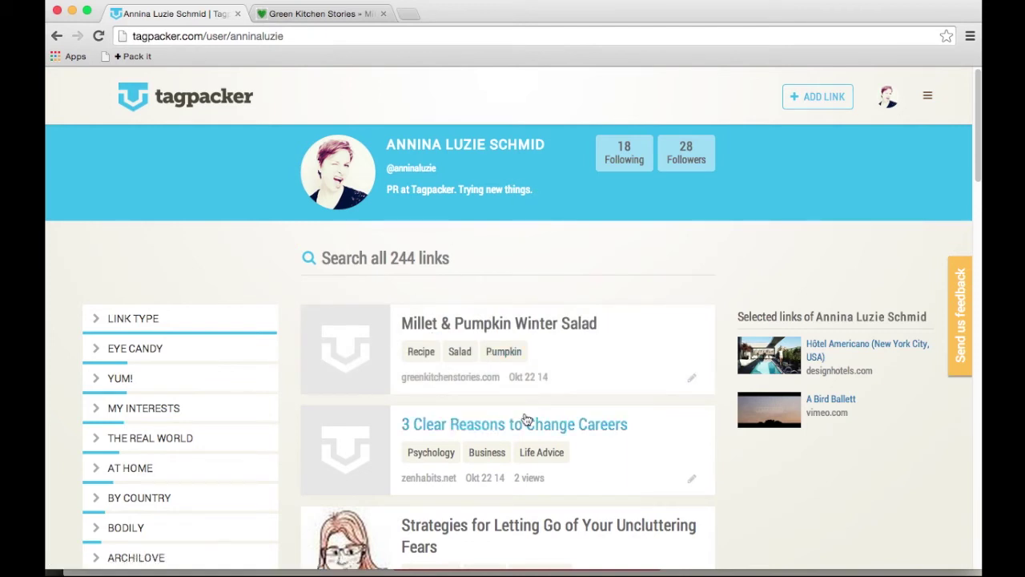
{"action": "left_click", "coordinate": [439, 261]}
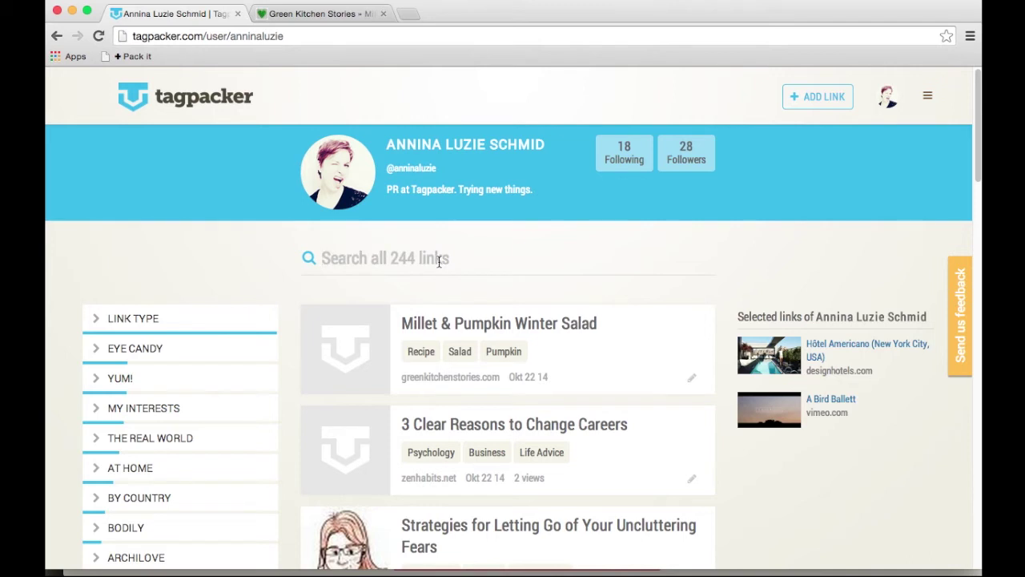
{"action": "type", "text": "cuc"}
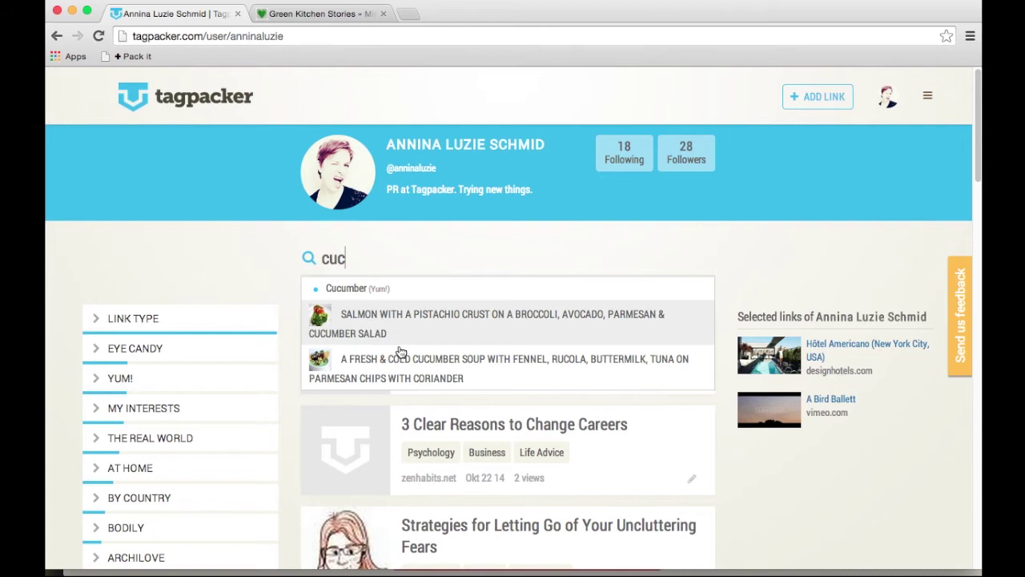
- Clear the 'cuc' search term from the profile search box
{"action": "left_click_drag", "start_coordinate": [365, 257], "coordinate": [312, 254]}
{"action": "key", "text": "BackSpace"}
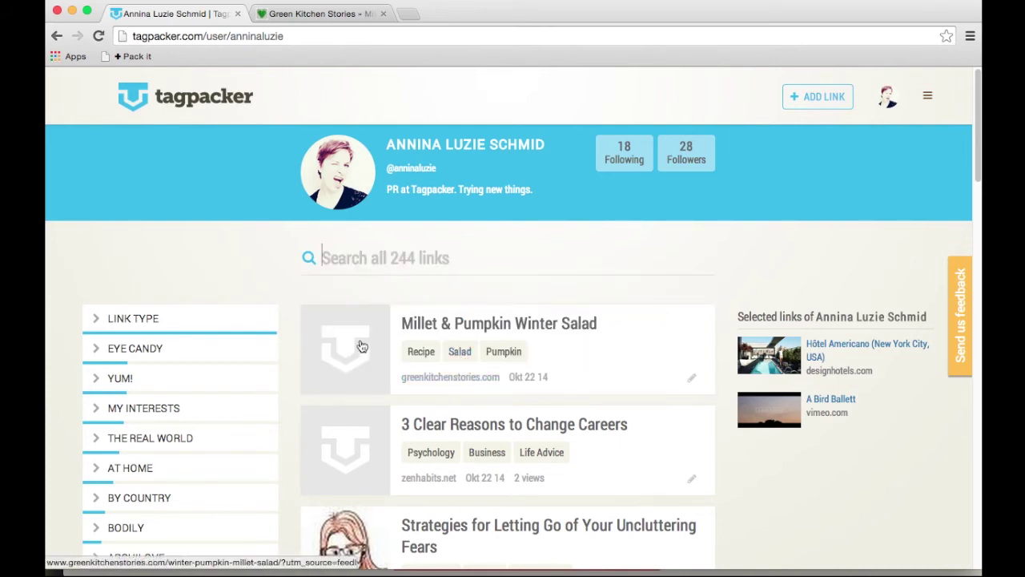
{"action": "scroll", "coordinate": [365, 290], "scroll_direction": "down", "scroll_amount": 5}
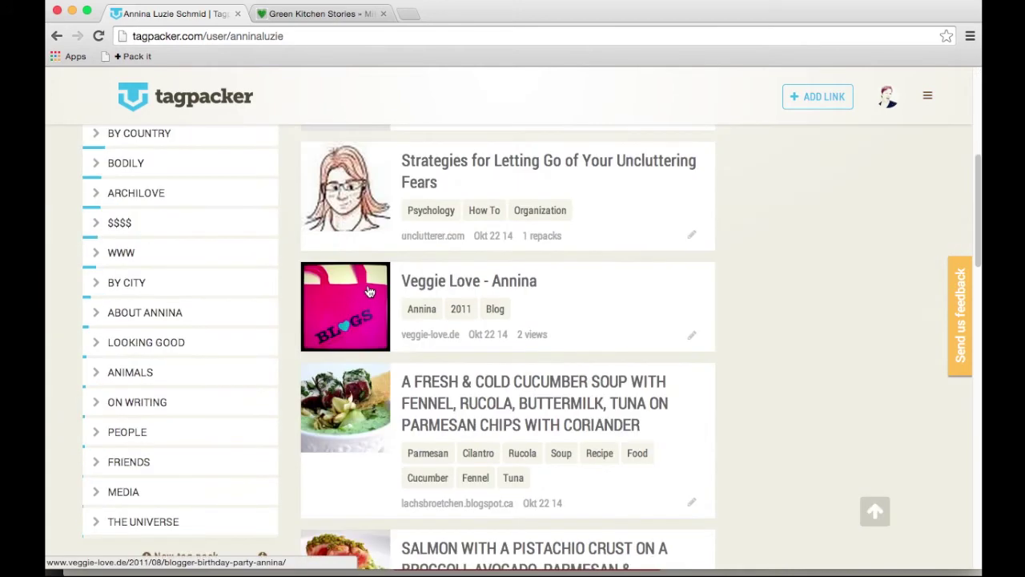
{"action": "scroll", "coordinate": [369, 292], "scroll_direction": "down", "scroll_amount": 2}
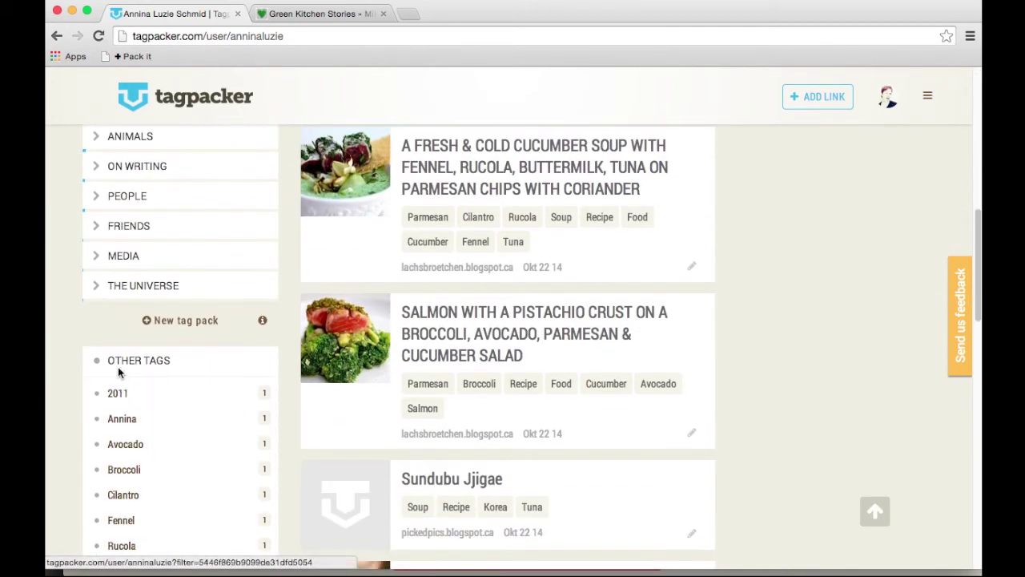
{"action": "scroll", "coordinate": [125, 384], "scroll_direction": "down", "scroll_amount": 1}
{"action": "scroll", "coordinate": [160, 384], "scroll_direction": "up", "scroll_amount": 2}
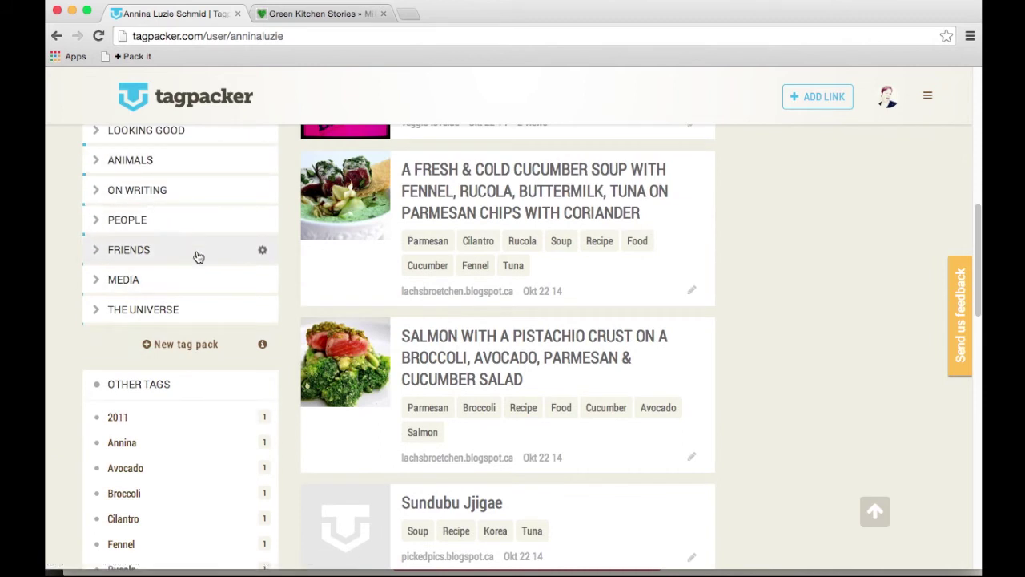
{"action": "scroll", "coordinate": [171, 428], "scroll_direction": "down", "scroll_amount": 1}
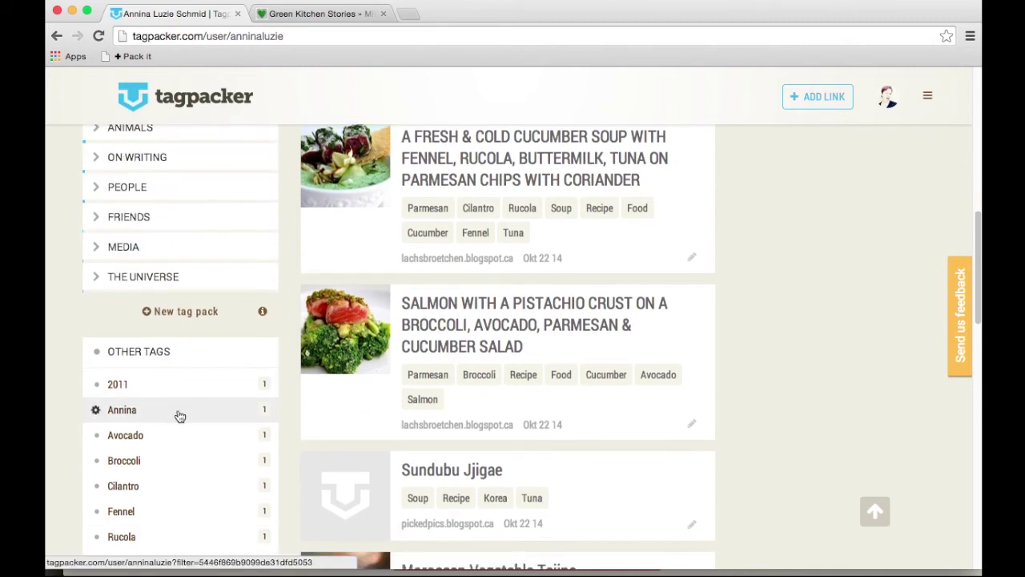
- File the Avocado tag into the YUM! pack and Annina into ABOUT ANNINA
{"action": "left_click", "coordinate": [95, 435]}
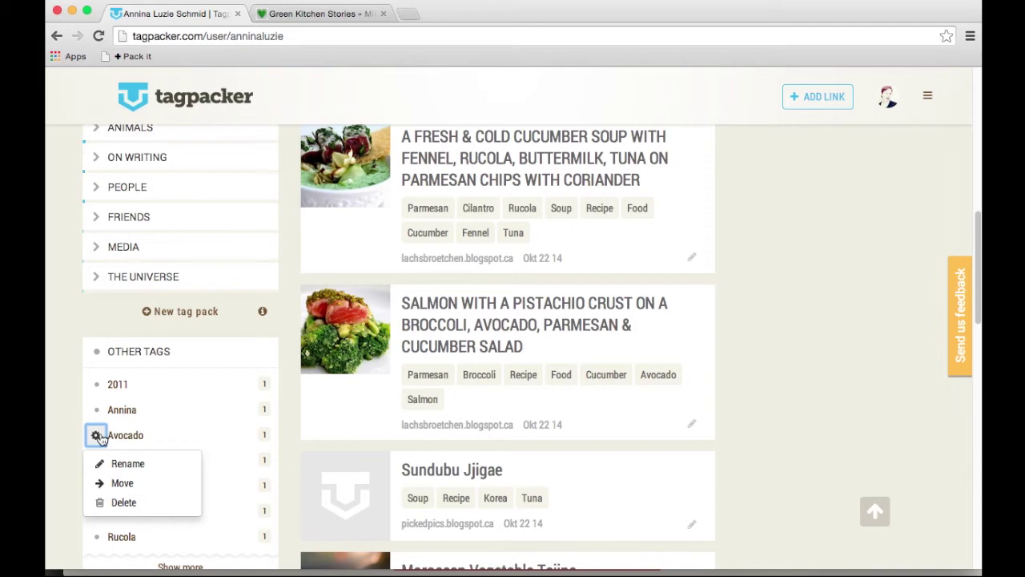
{"action": "left_click", "coordinate": [131, 485]}
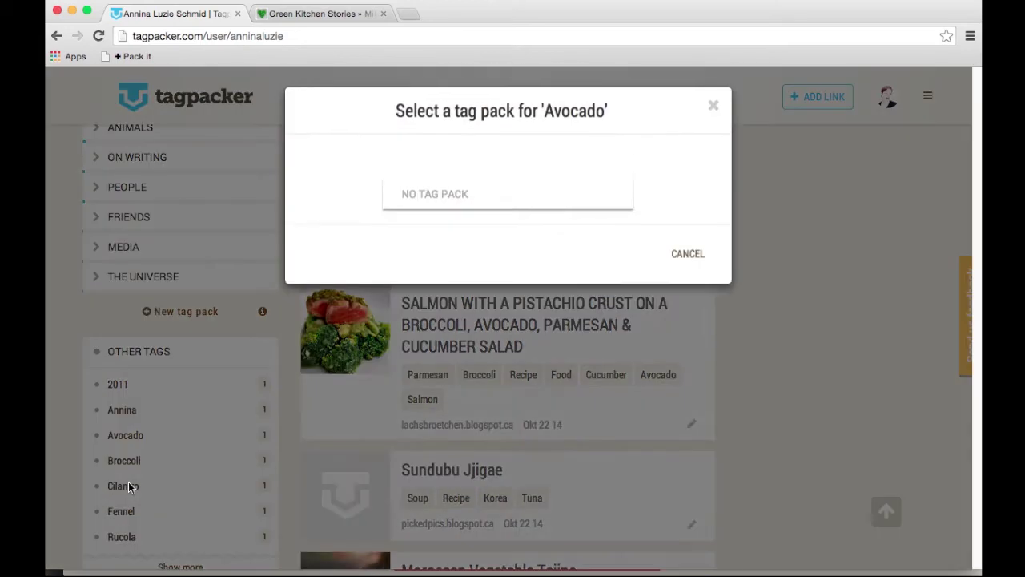
{"action": "scroll", "coordinate": [392, 321], "scroll_direction": "down", "scroll_amount": 6}
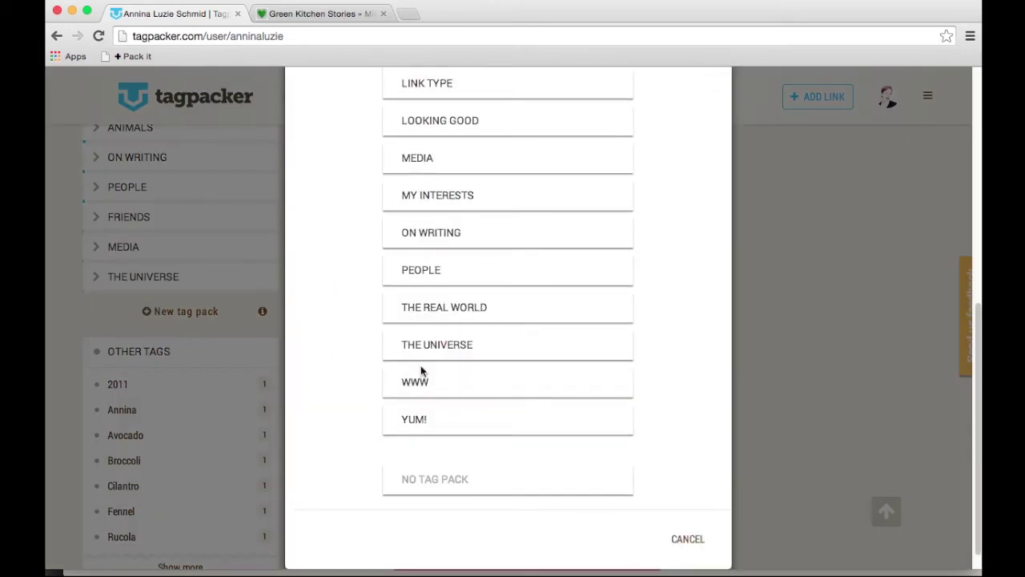
{"action": "left_click", "coordinate": [427, 420]}
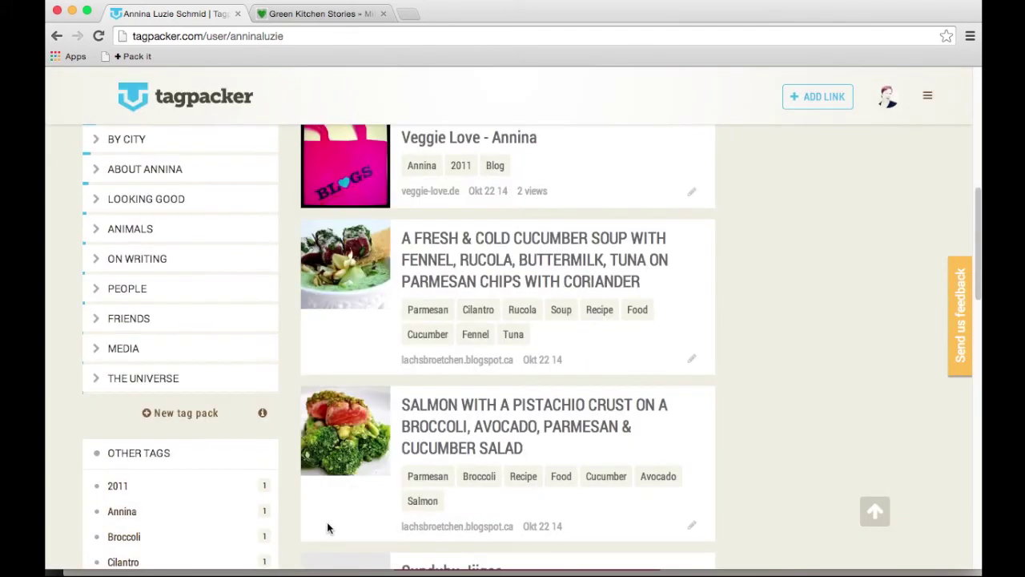
{"action": "mouse_move", "coordinate": [153, 526]}
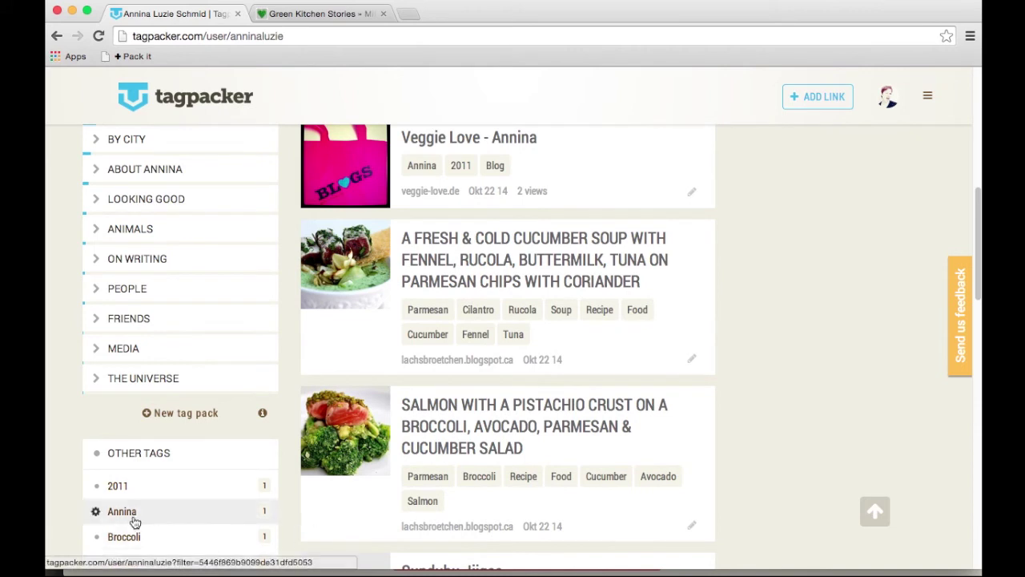
{"action": "left_click_drag", "start_coordinate": [129, 517], "coordinate": [160, 183]}
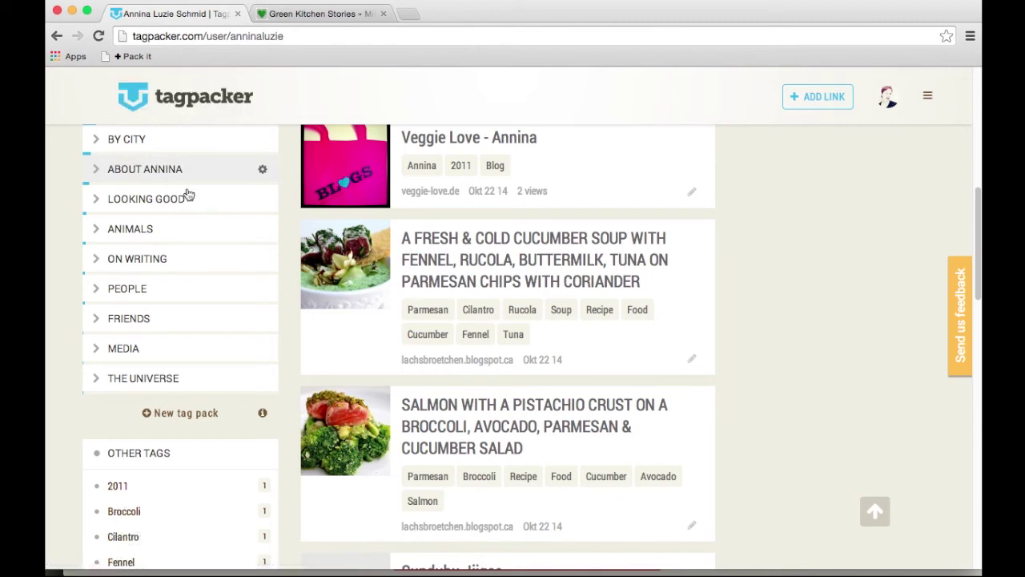
- Open the 18 Following list and view a followed user's profile with 7 saved links
{"action": "scroll", "coordinate": [360, 306], "scroll_direction": "up", "scroll_amount": 10}
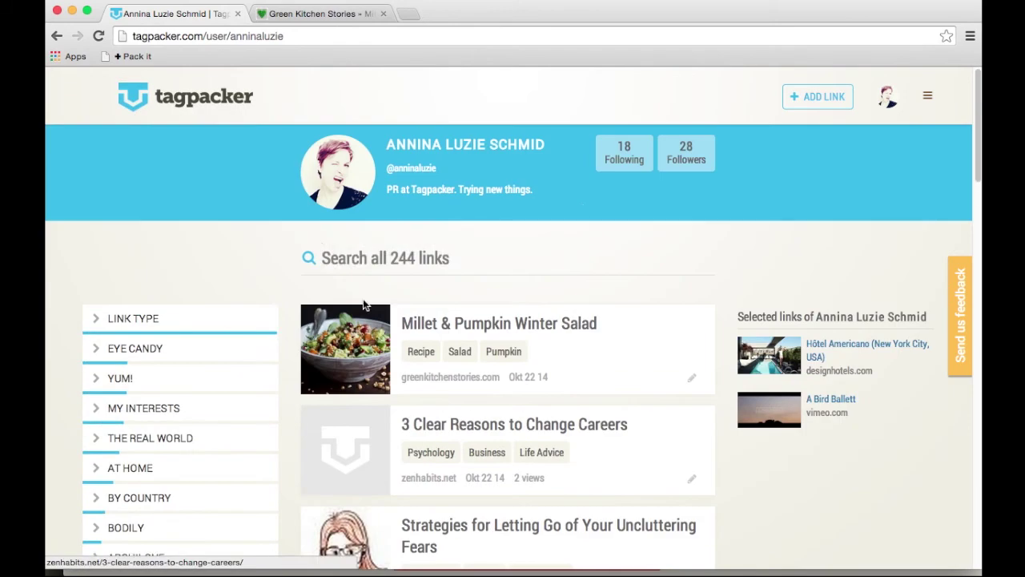
{"action": "left_click", "coordinate": [622, 159]}
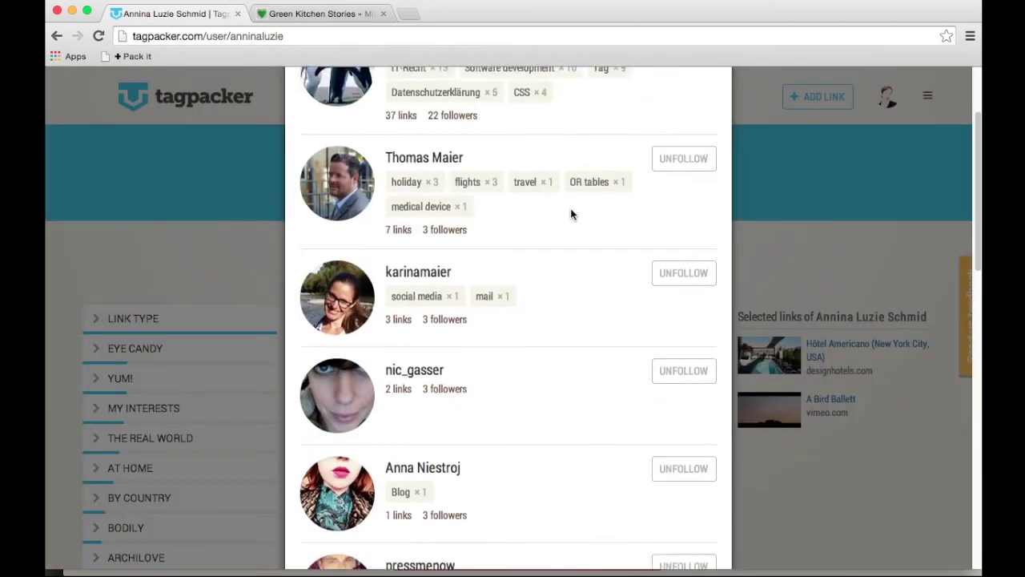
{"action": "scroll", "coordinate": [522, 261], "scroll_direction": "down", "scroll_amount": 5}
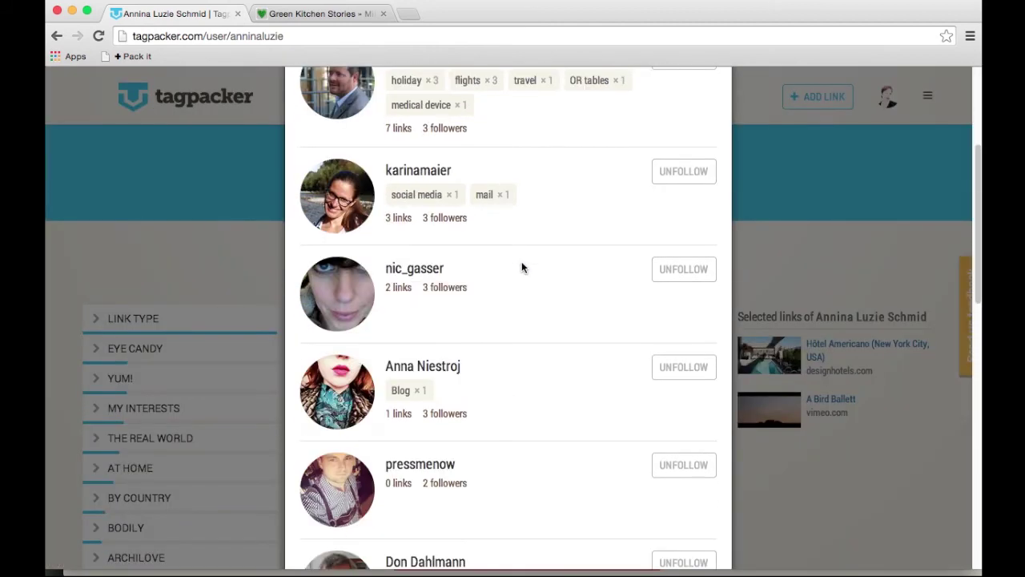
{"action": "scroll", "coordinate": [513, 273], "scroll_direction": "up", "scroll_amount": 5}
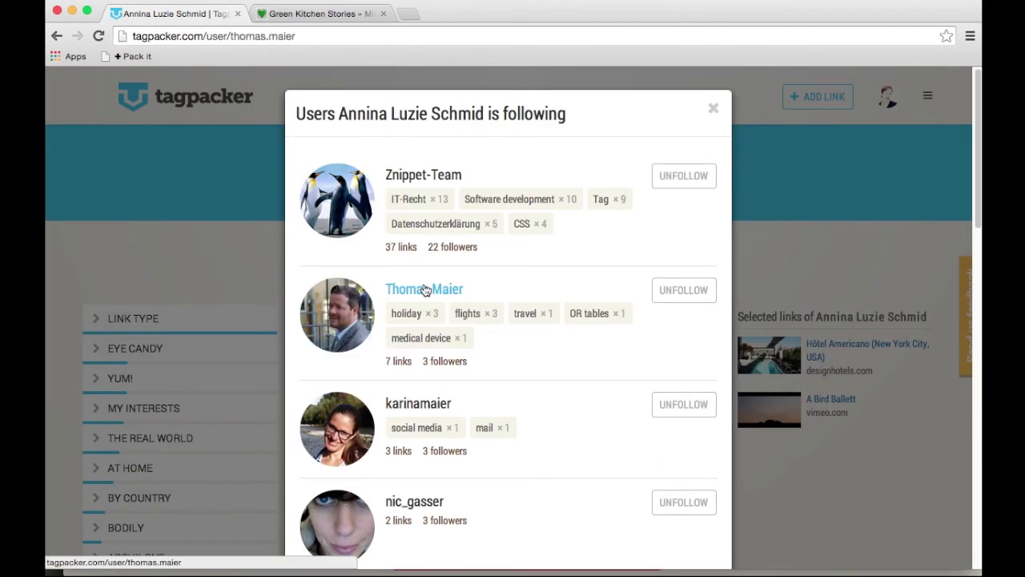
{"action": "left_click", "coordinate": [425, 289]}
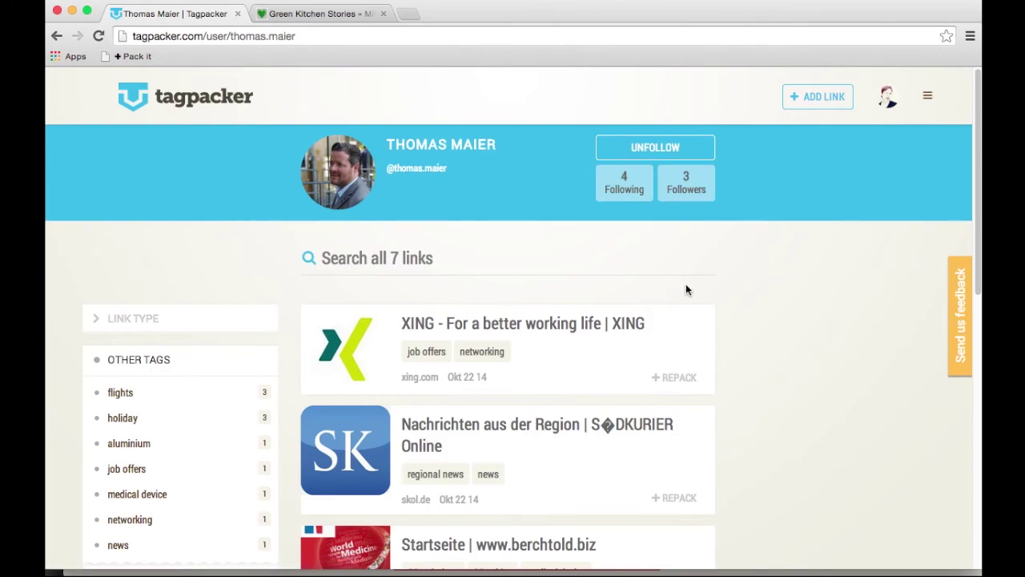
{"action": "scroll", "coordinate": [597, 420], "scroll_direction": "down", "scroll_amount": 1}
{"action": "scroll", "coordinate": [598, 411], "scroll_direction": "down", "scroll_amount": 5}
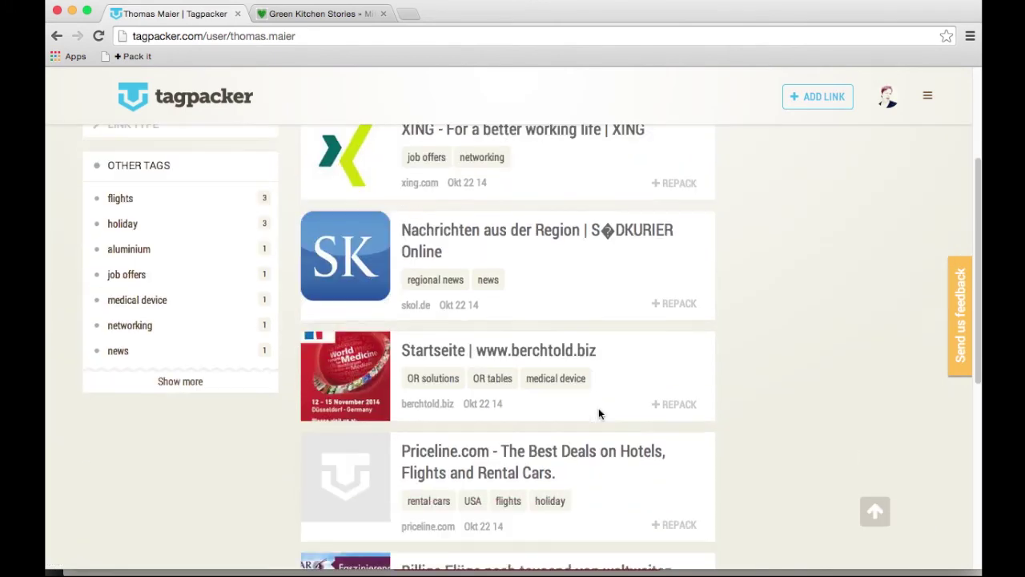
{"action": "scroll", "coordinate": [599, 406], "scroll_direction": "up", "scroll_amount": 5}
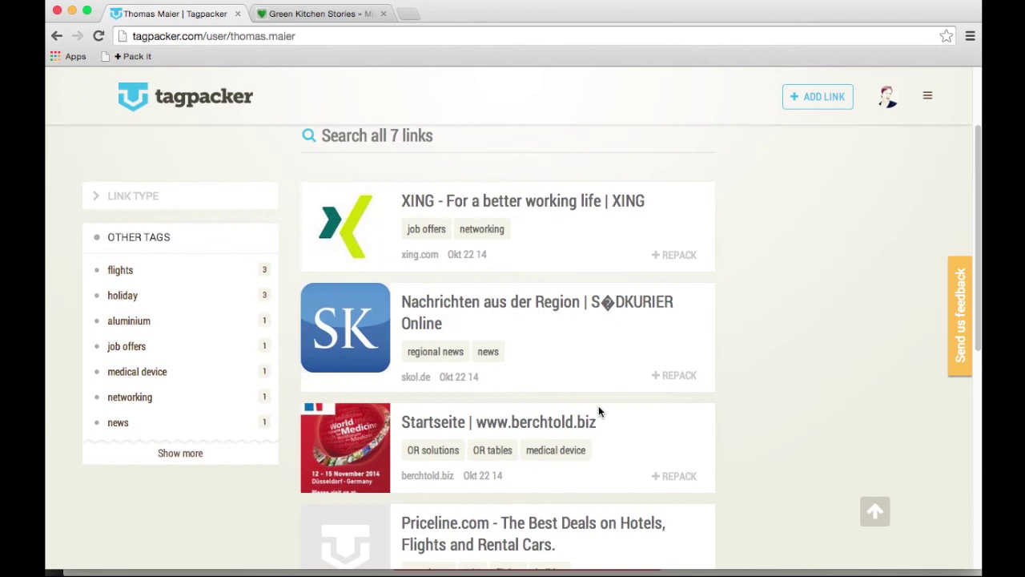